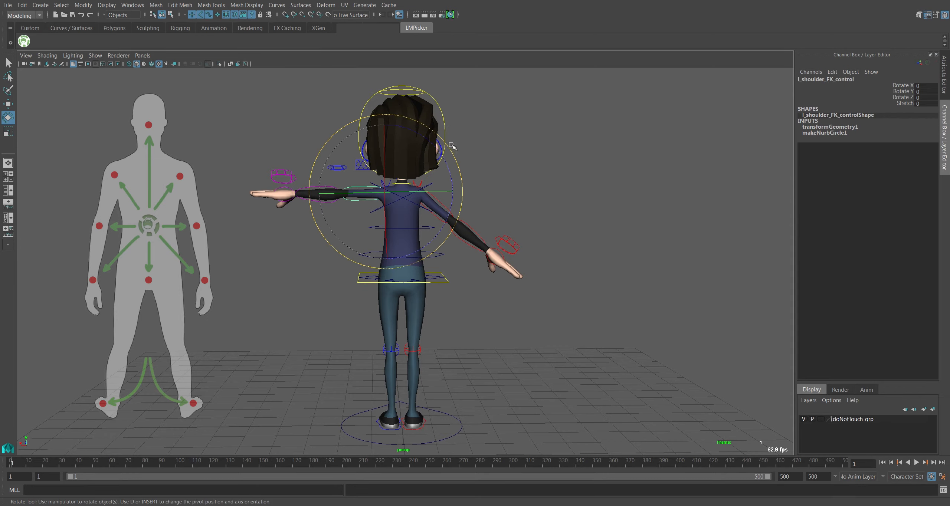
Lower the left arm with the left shoulder FK control, deselect it, and hide the rig's control curves.
drag(447, 144, 402, 126)
click(502, 161)
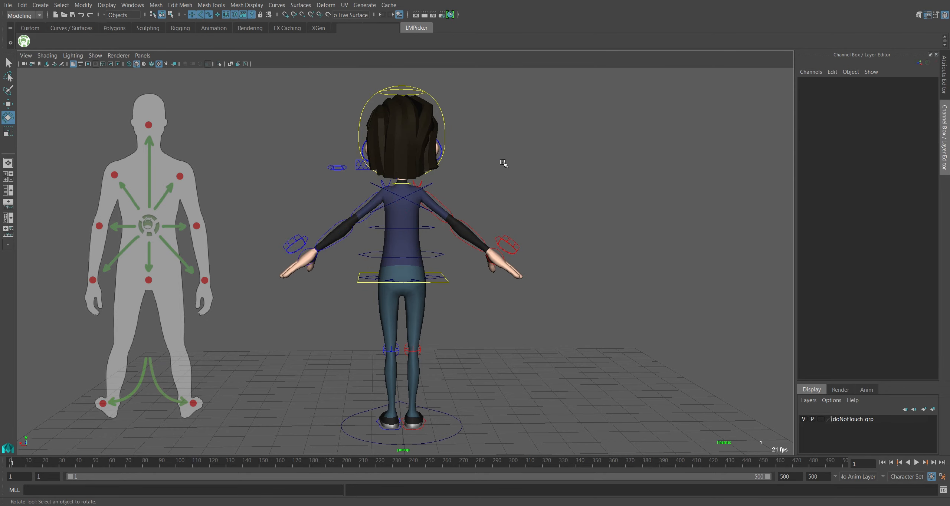
key(alt+c)
alt+drag(577, 204, 519, 216)
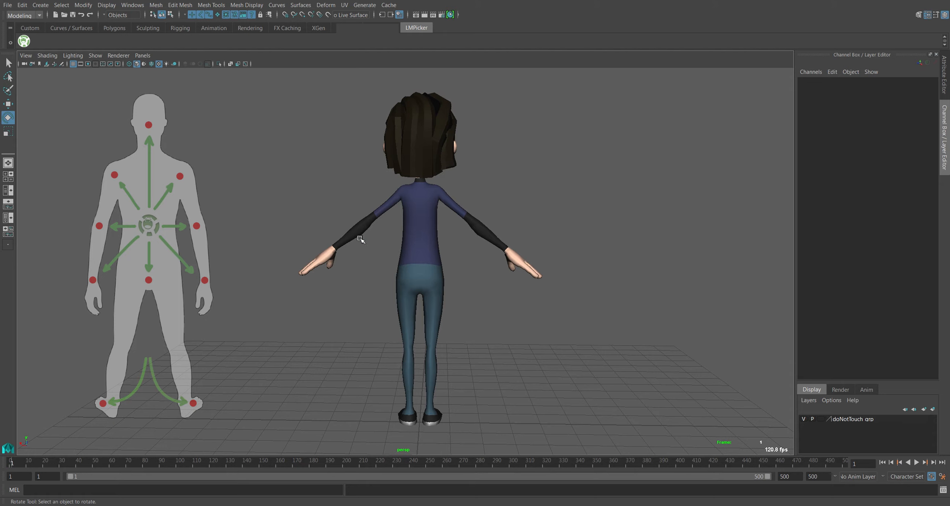
Use gesture picking to select the head IK, body and right elbow FK controls in turn, and clear the selection.
drag(560, 205, 559, 205)
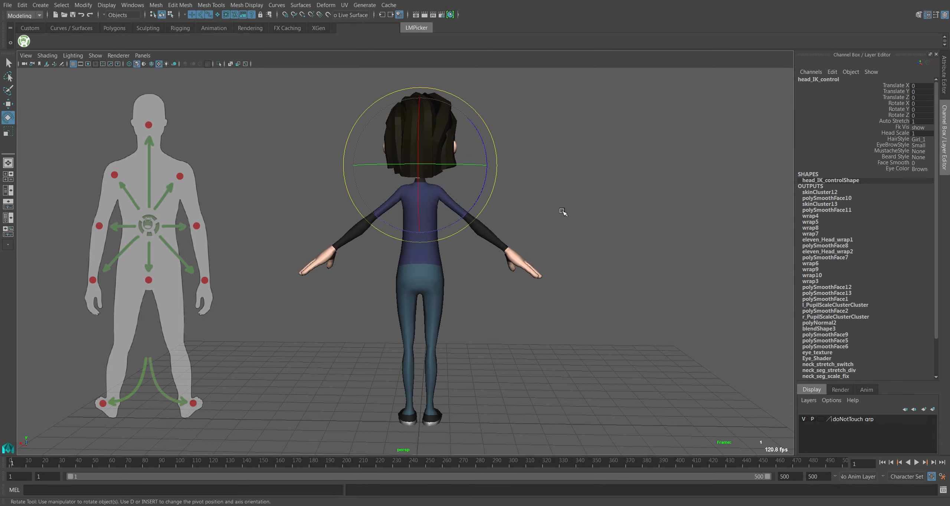
drag(568, 166, 573, 248)
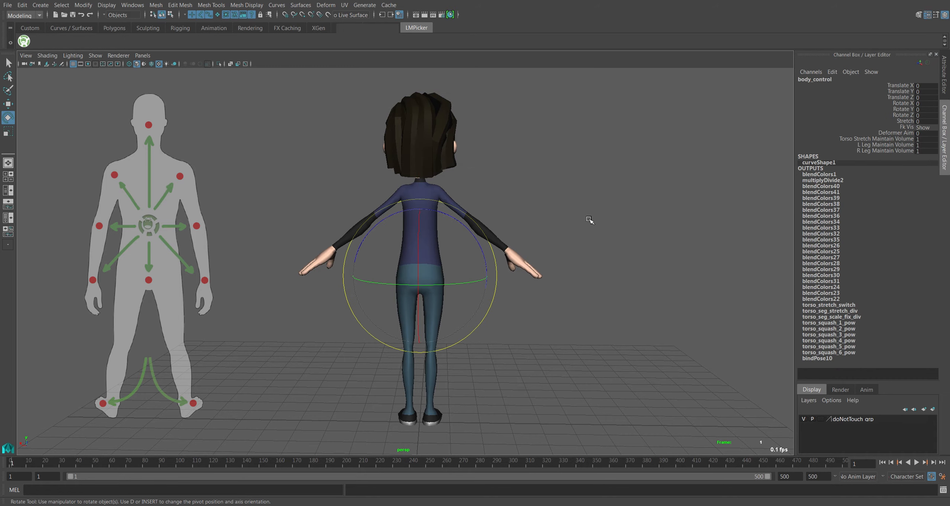
drag(517, 200, 587, 205)
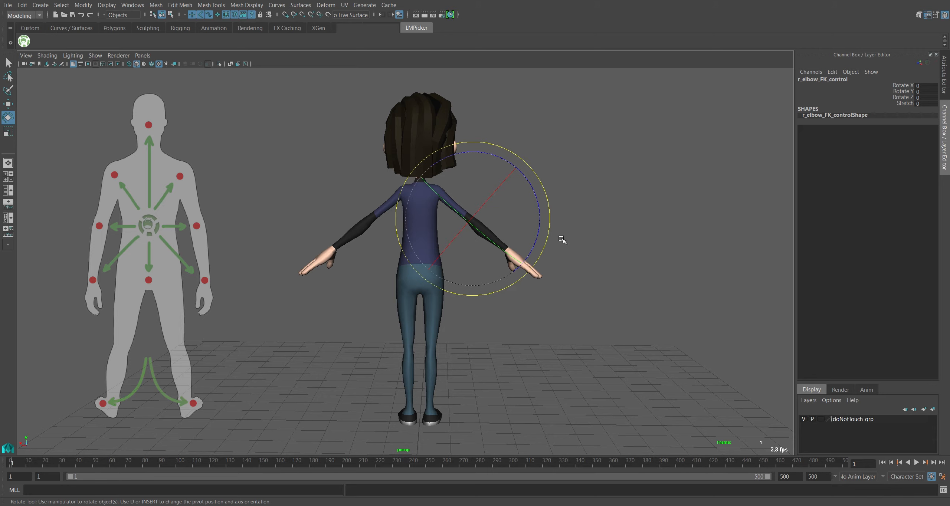
click(601, 209)
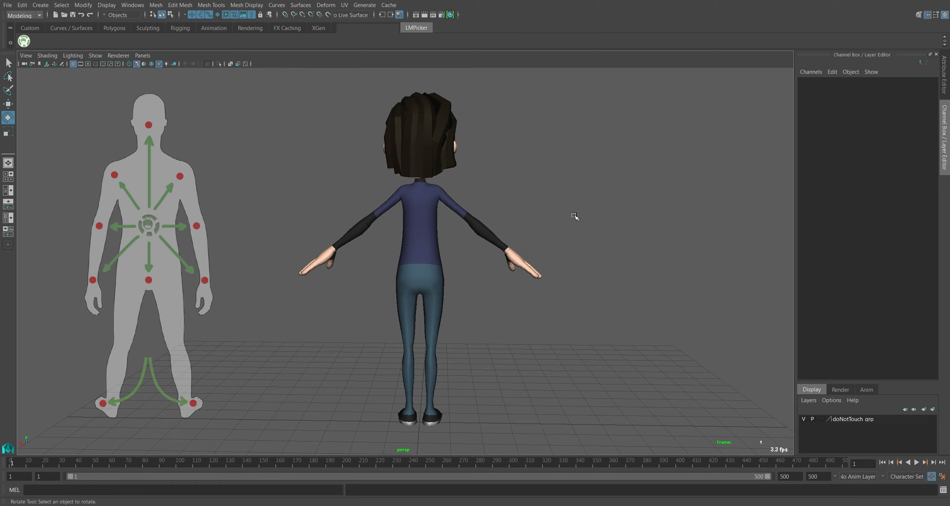
Pick the hidden right shoulder FK and right wrist FK controls by gesture, clearing the selection at the end.
drag(574, 215, 611, 171)
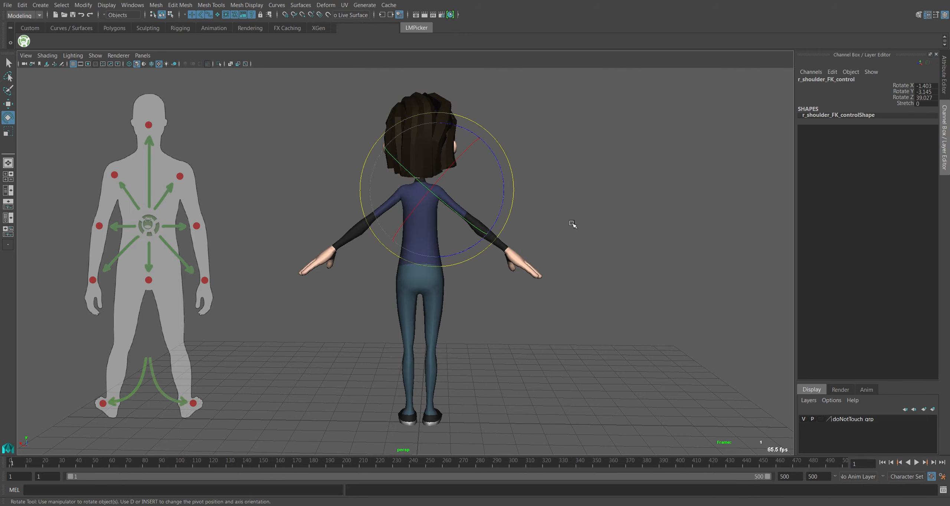
drag(625, 227, 638, 259)
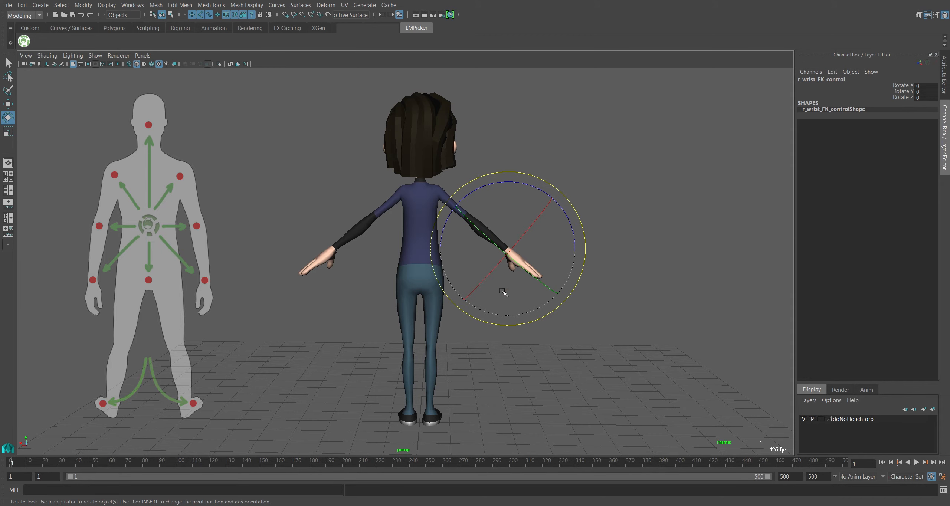
click(588, 194)
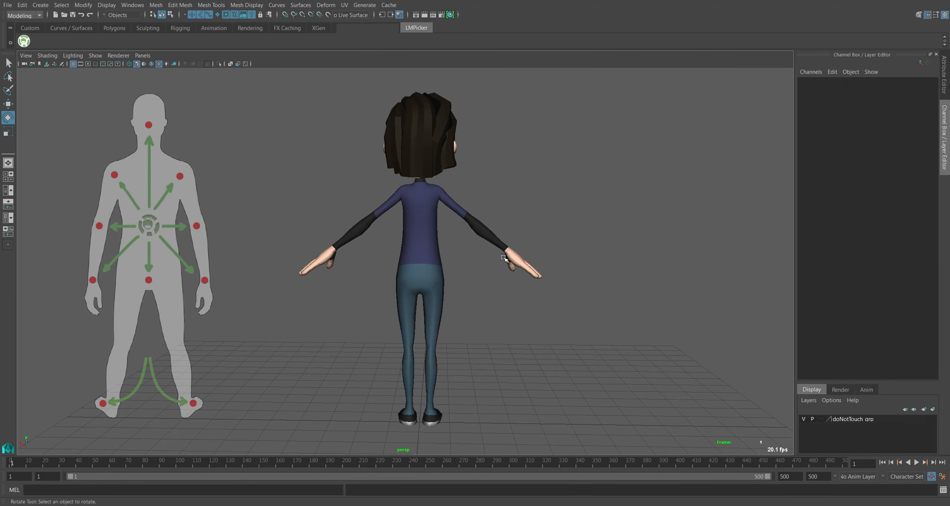
mouse_move(507, 256)
alt+mouse_down()
mouse_move(494, 252)
mouse_move(509, 251)
alt+mouse_up()
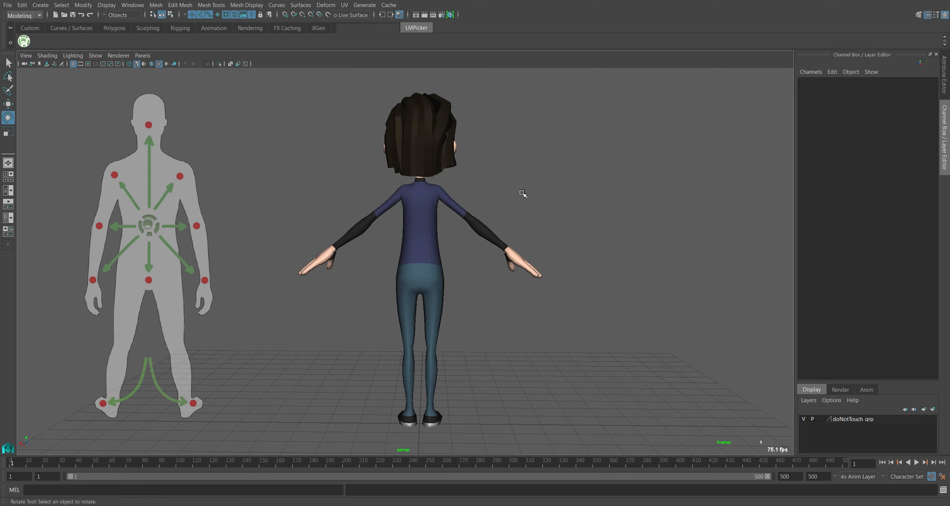
drag(561, 202, 587, 215)
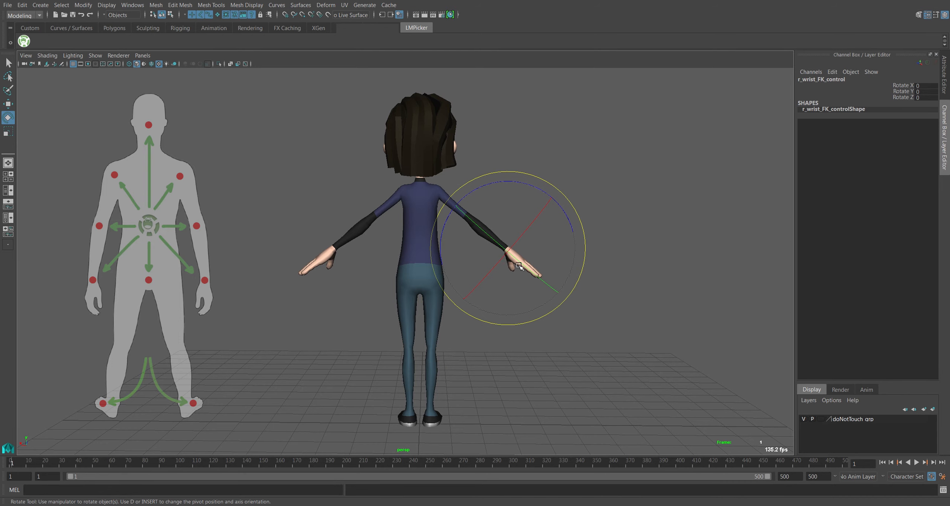
click(495, 181)
Show the control curves and switch the right arm to IK through Global_Scale's R Arm IKBlend, leaving the left arm in FK.
key(alt+1)
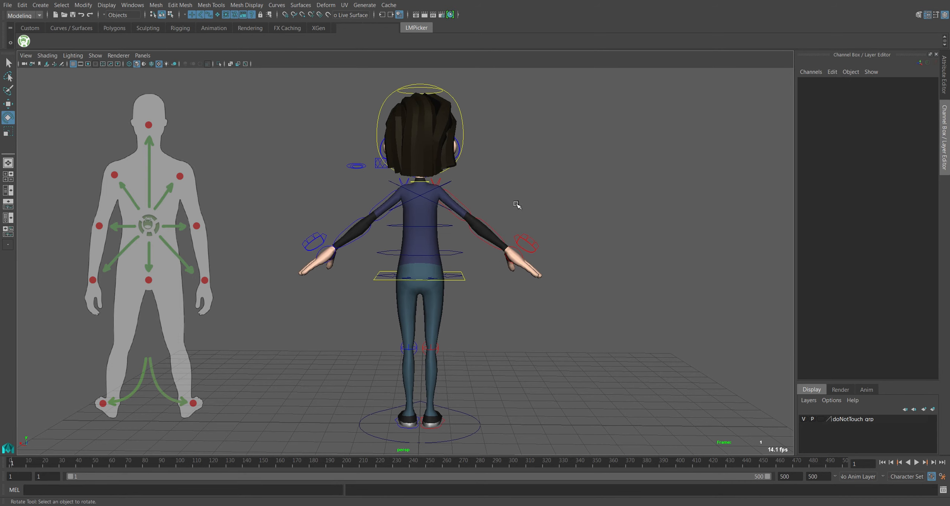
click(477, 427)
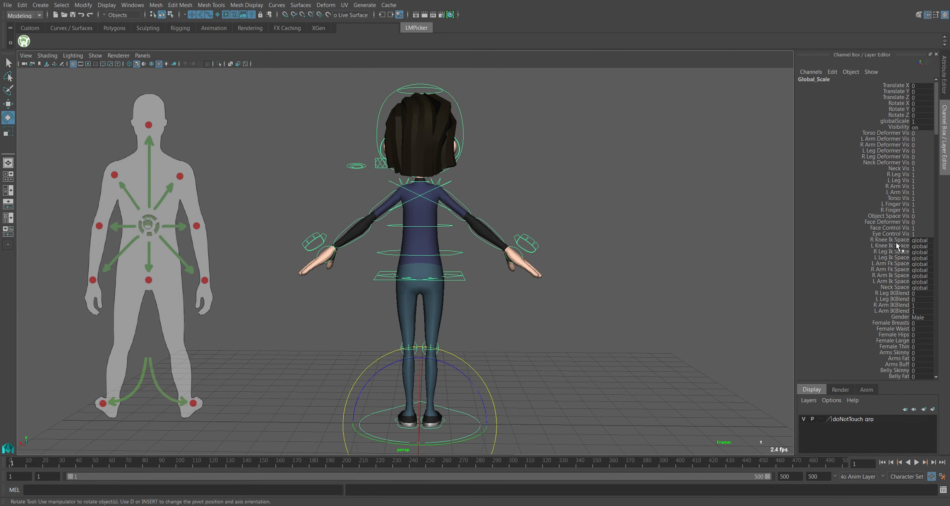
click(897, 312)
middle_drag(697, 256, 682, 254)
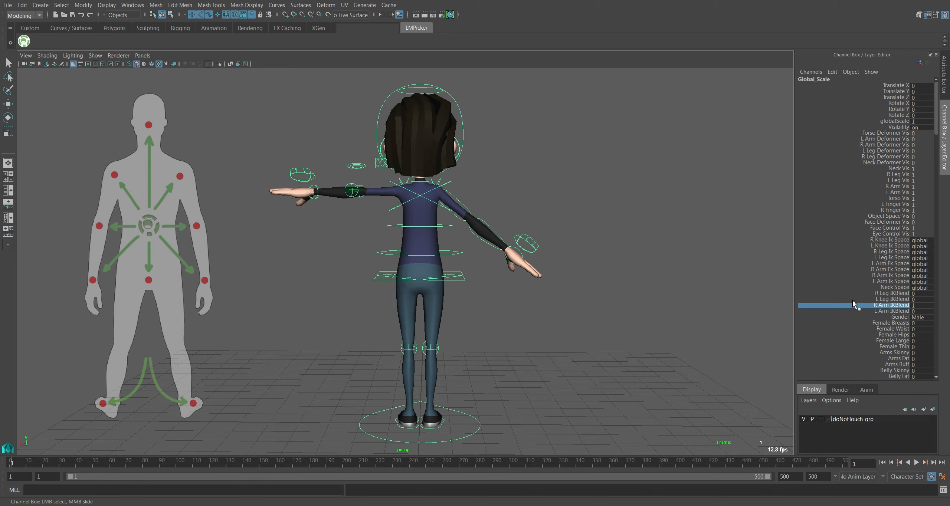
middle_drag(696, 293, 657, 263)
click(897, 305)
click(637, 179)
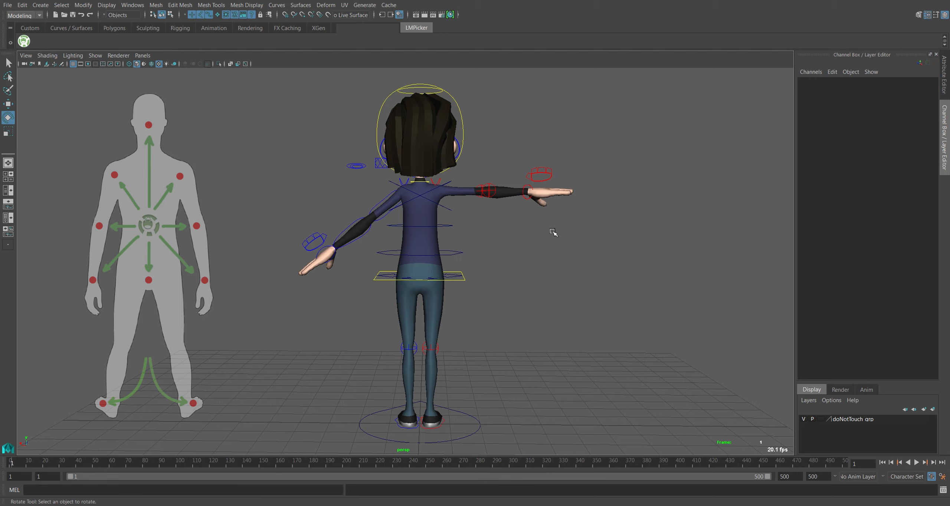
Pick the right wrist IK control and the right elbow IK pole vector by gesture, and clear the selection.
mouse_move(522, 226)
mouse_down()
mouse_move(578, 271)
mouse_move(555, 240)
mouse_move(624, 285)
mouse_up()
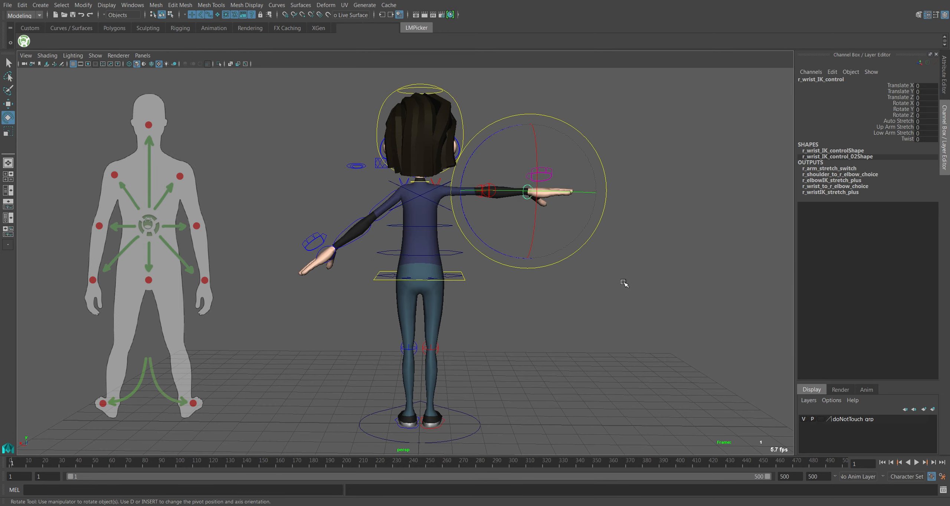
click(600, 248)
alt+drag(599, 248, 588, 270)
alt+drag(468, 275, 525, 283)
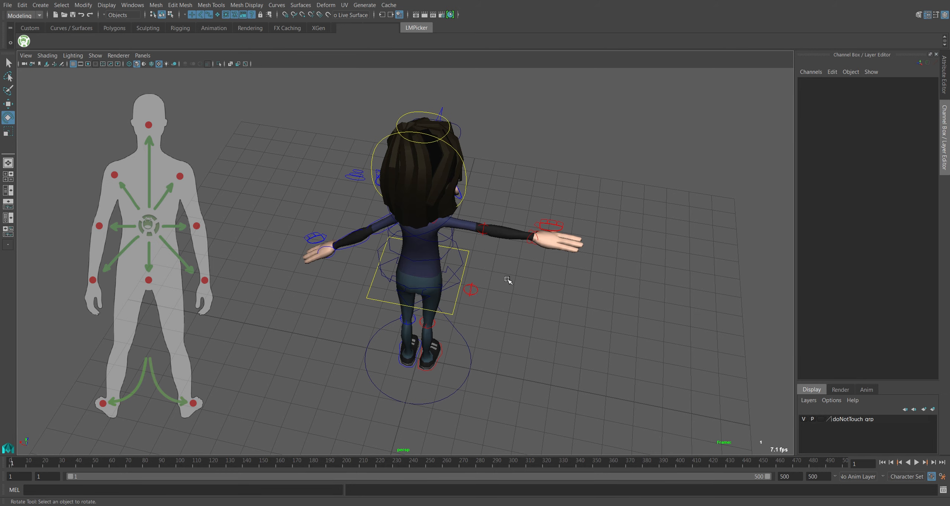
alt+drag(509, 285, 508, 264)
drag(594, 153, 648, 197)
click(596, 155)
drag(549, 158, 631, 167)
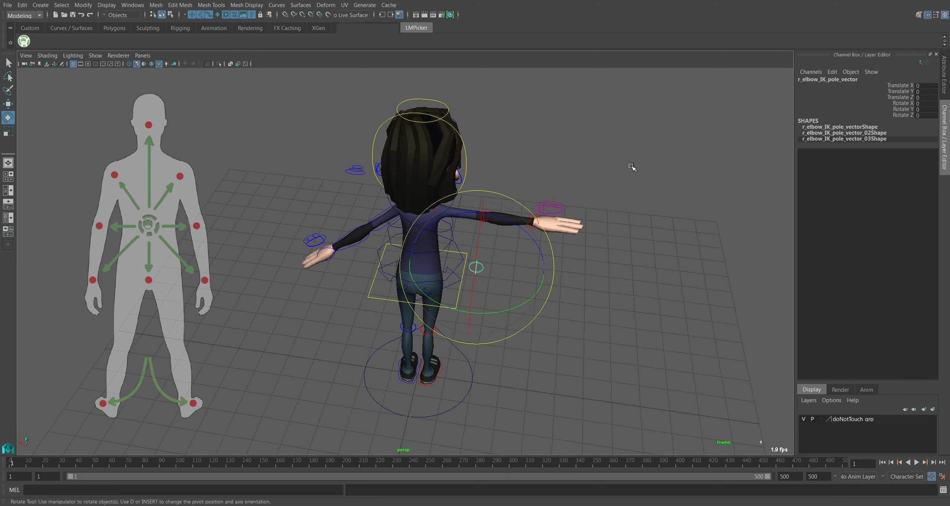
drag(557, 139, 642, 143)
click(572, 185)
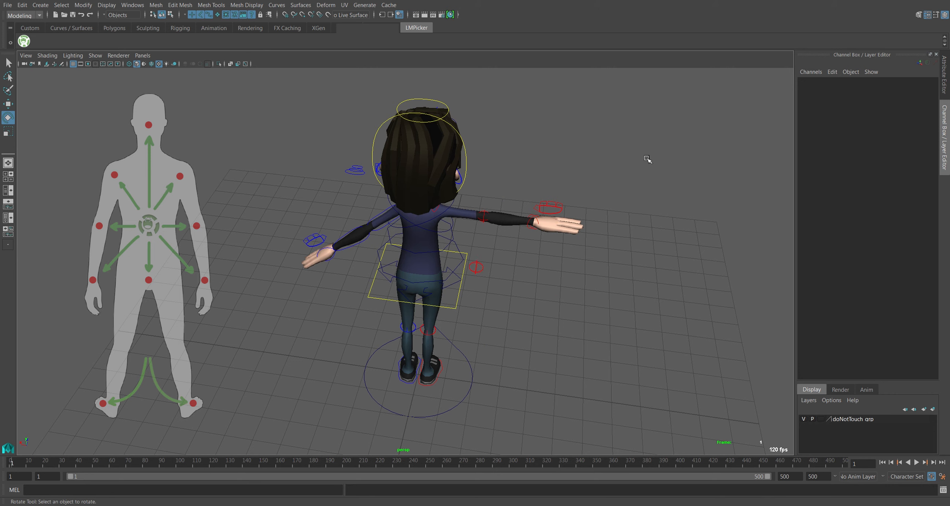
Pick the left elbow FK control by gesture and clear the selection.
drag(646, 159, 602, 159)
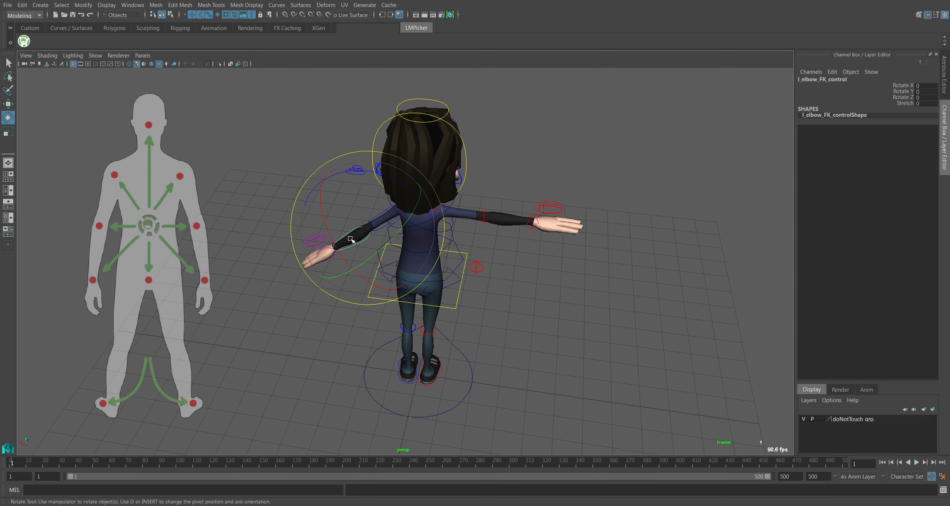
click(509, 288)
alt+drag(509, 288, 521, 240)
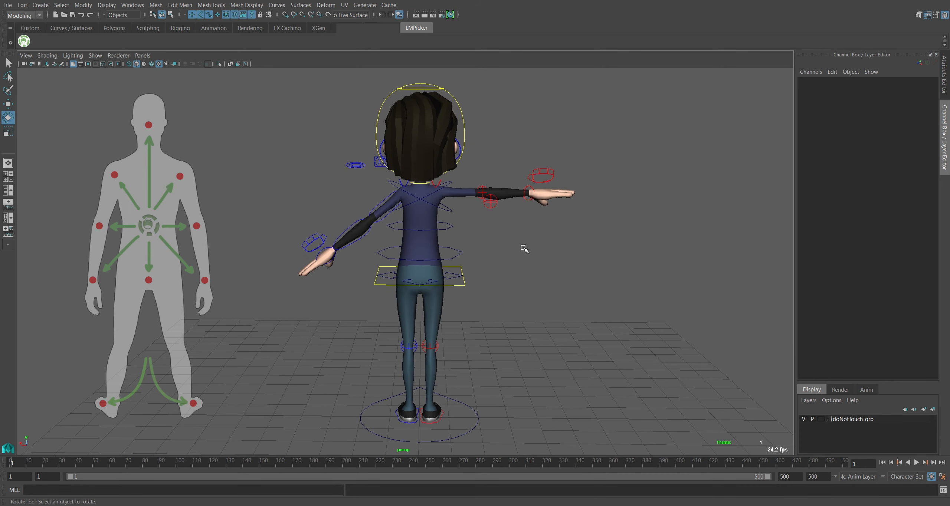
Pick the right ankle IK control by gesture while viewing the character from behind with its control curves hidden.
alt+right_drag(470, 202, 440, 308)
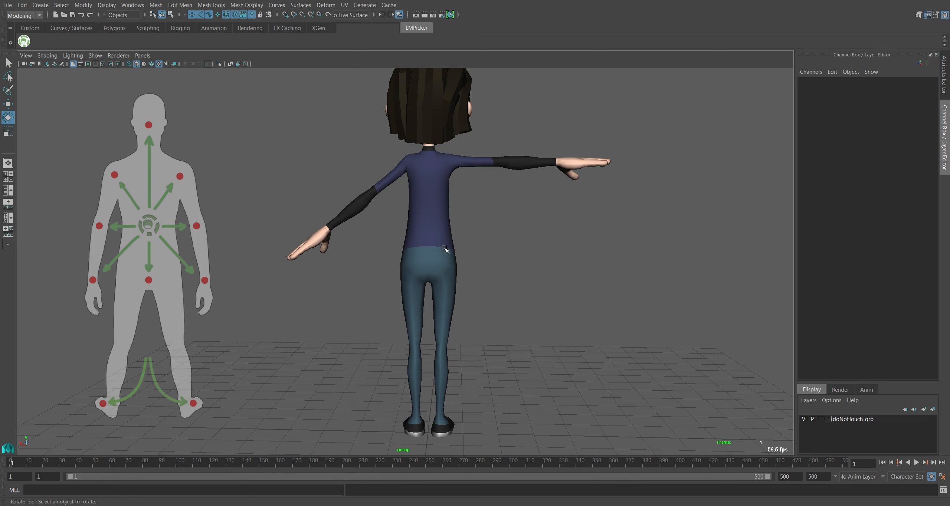
right_drag(428, 294, 448, 379)
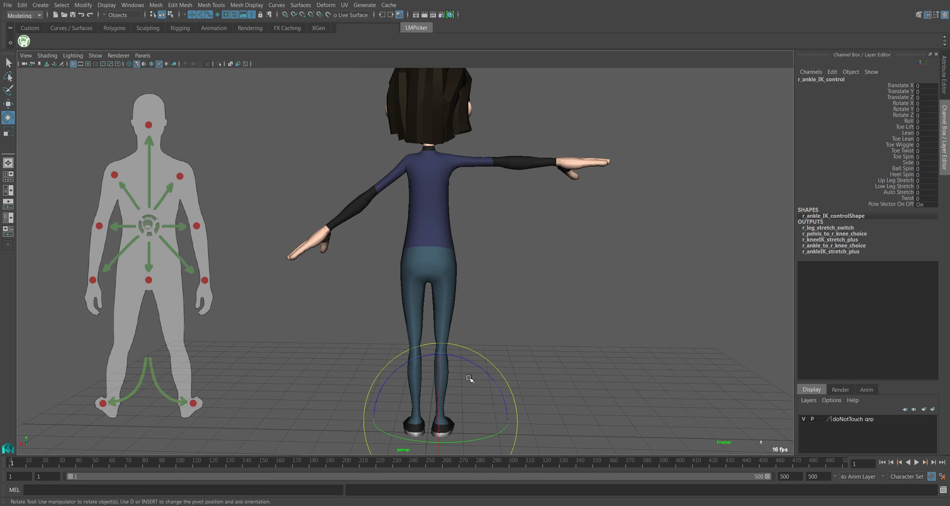
click(527, 303)
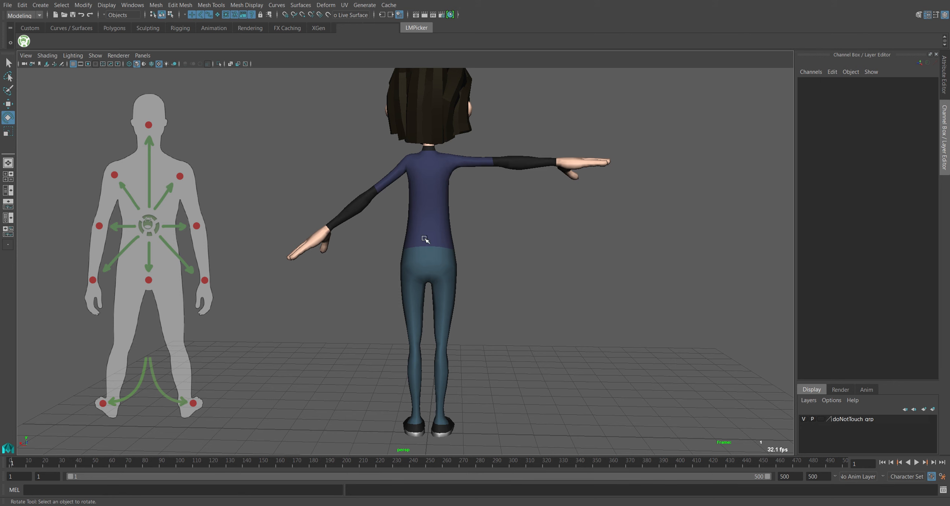
mouse_move(436, 230)
mouse_down()
mouse_move(446, 333)
mouse_move(519, 373)
mouse_up()
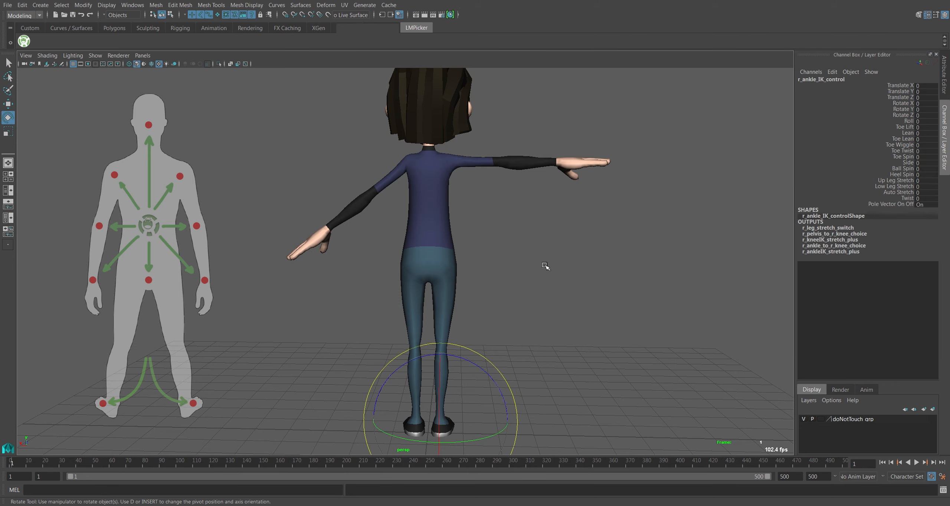
Pick the left ankle IK control by gesture with the character viewed from the front, and clear the selection.
drag(541, 218, 509, 328)
mouse_move(537, 235)
mouse_down()
mouse_move(597, 335)
mouse_move(507, 322)
mouse_up()
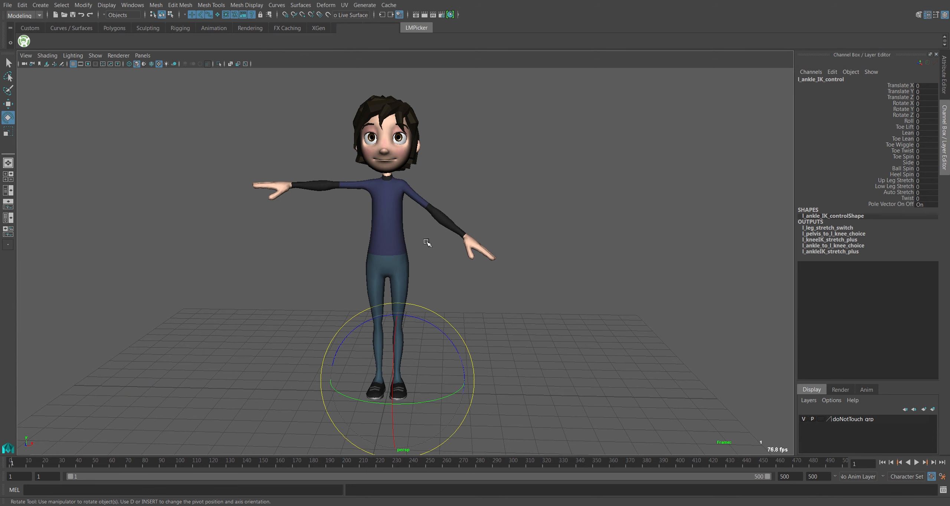
drag(562, 195, 559, 250)
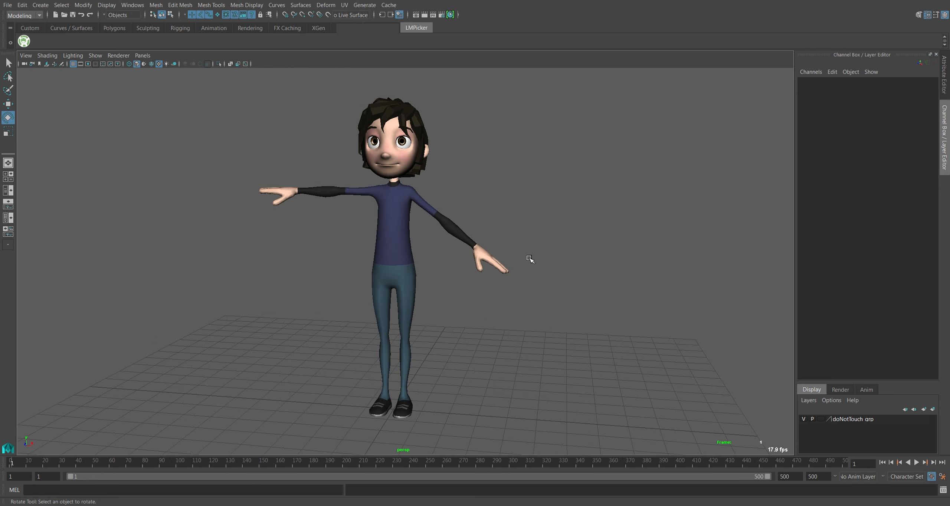